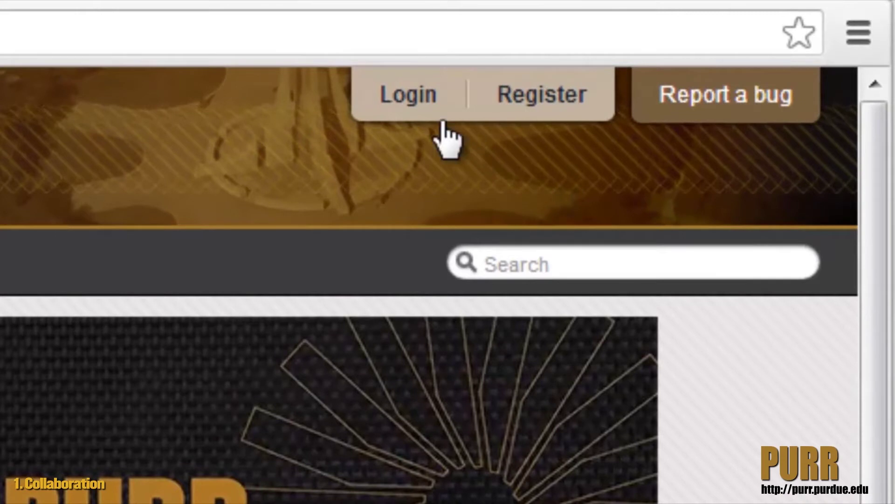
- Sign in to PURR through the Purdue Career account CAS login page
left_click(424, 108)
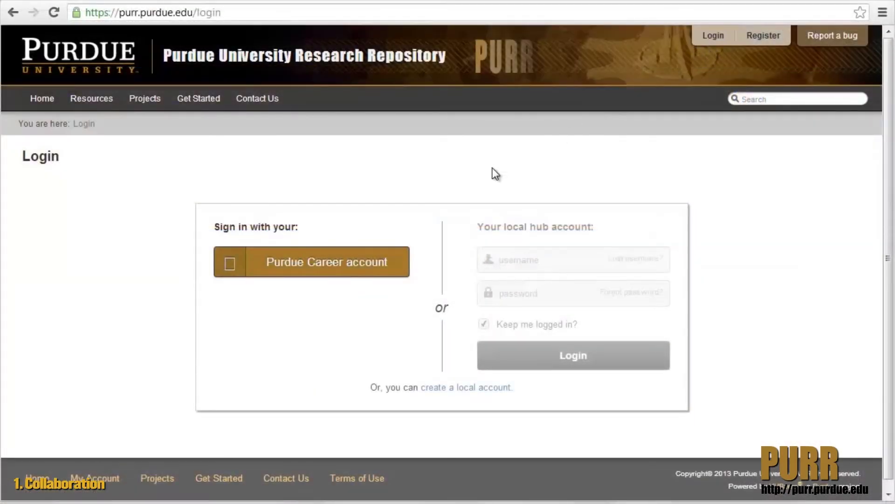
left_click(385, 273)
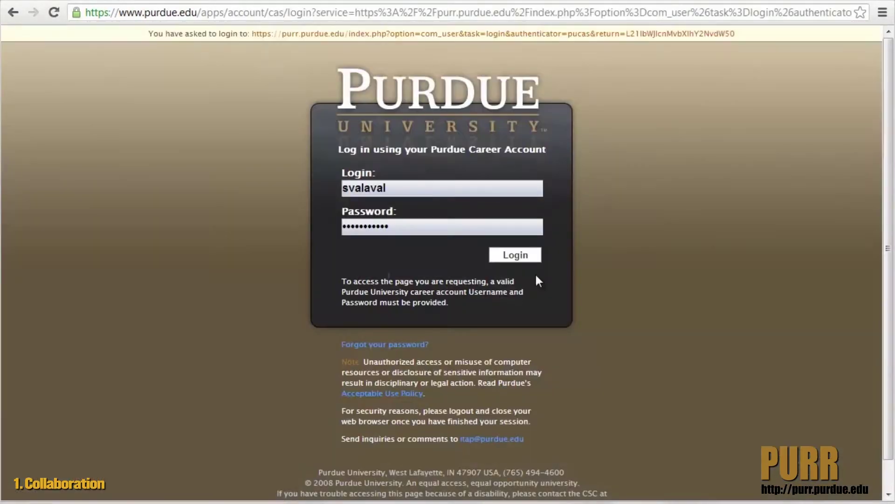
left_click(520, 258)
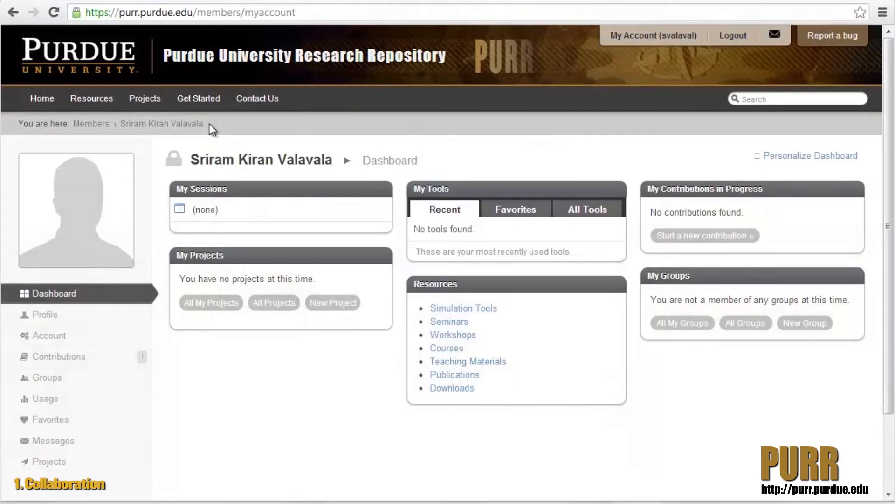
mouse_move(150, 109)
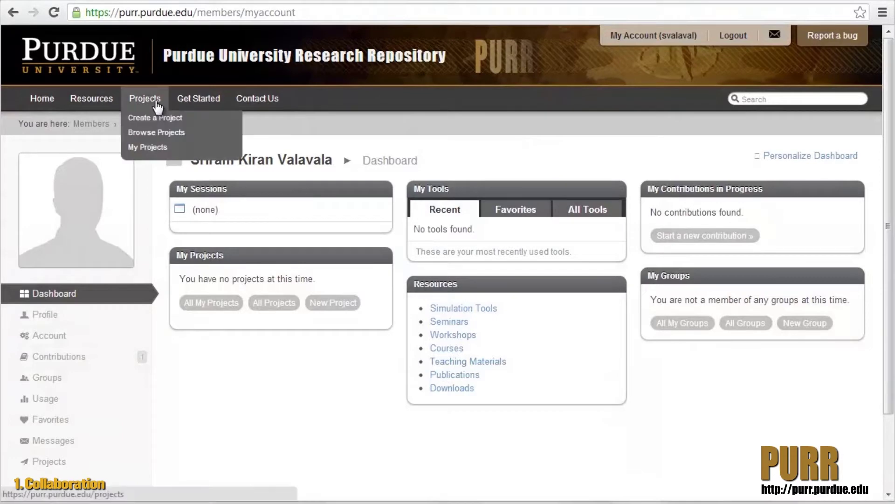
- Start a project titled 'Phosphorus and Potassium Influence on Alfalfa Nutrition', alias alfa4, and save its description
left_click(155, 120)
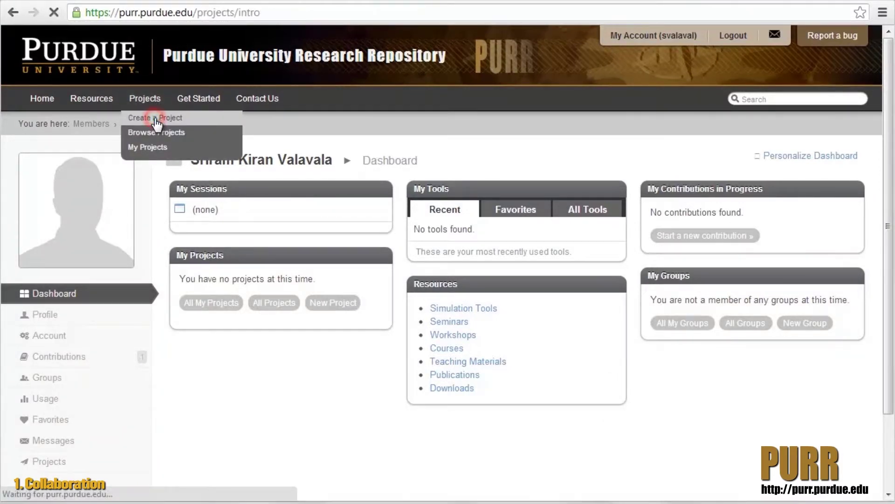
left_click(177, 303)
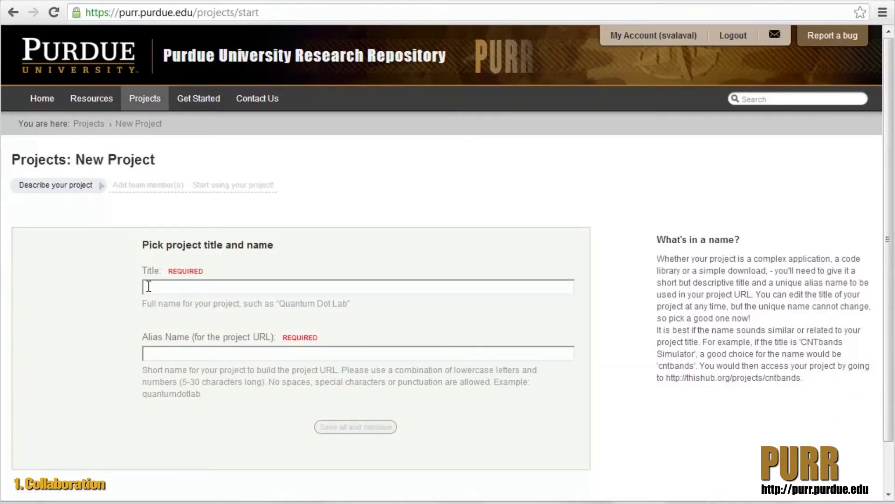
left_click(149, 286)
type("Phosphorus and Potassium Influence on Alfalfa Nutrition")
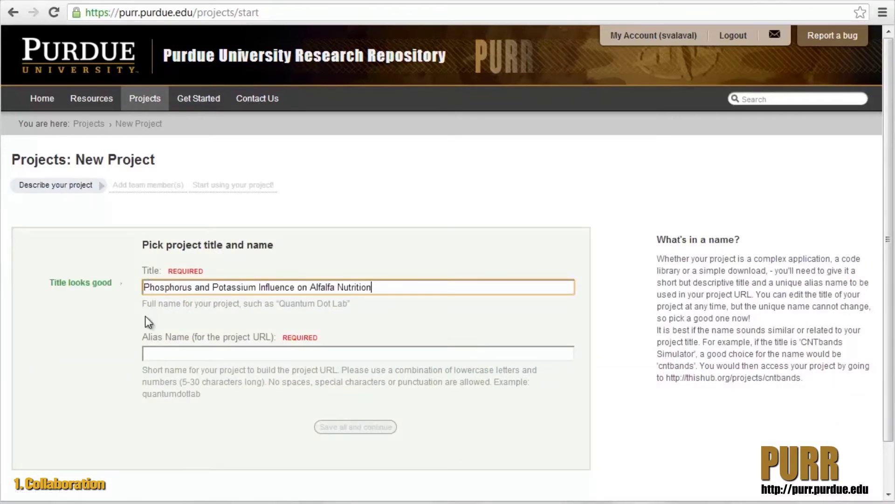
left_click(145, 353)
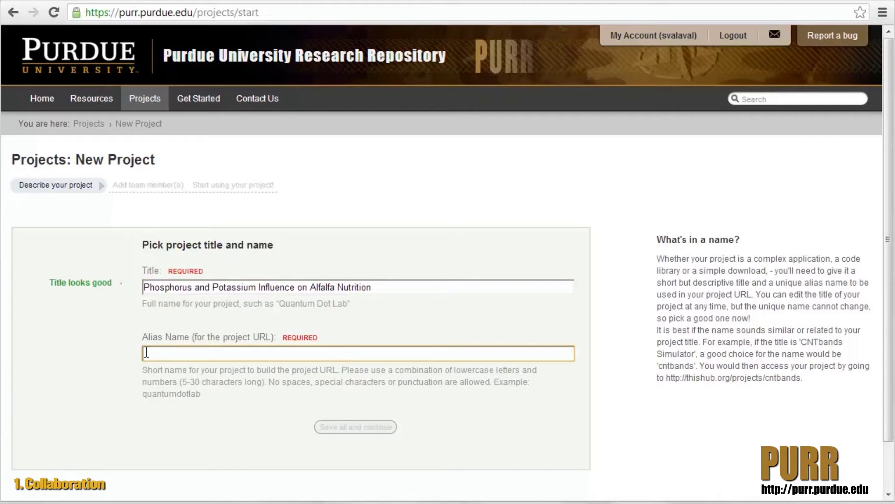
type("alfa4")
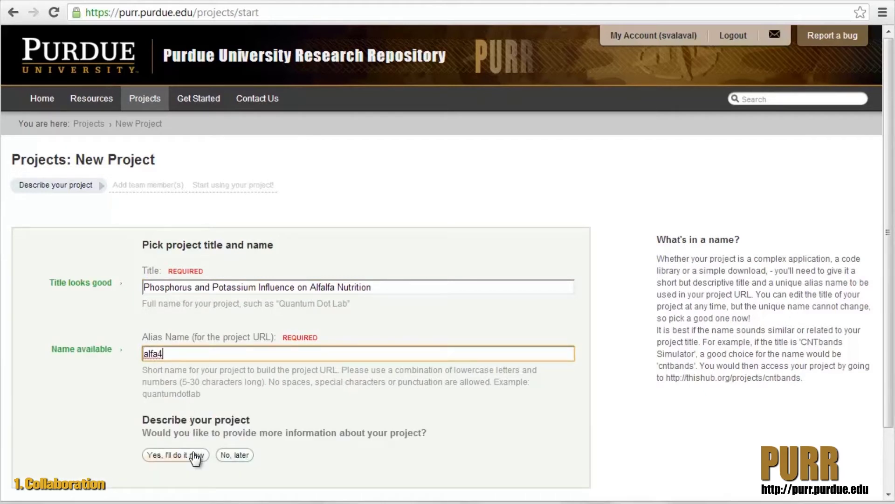
left_click(195, 460)
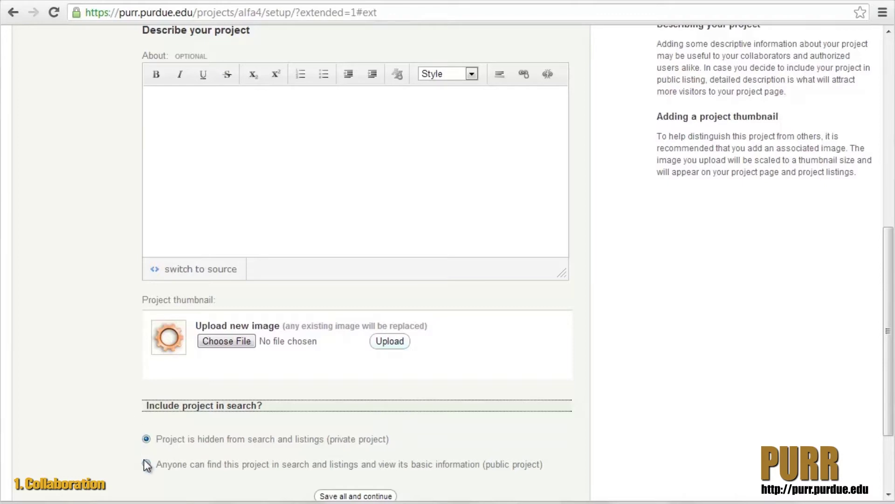
left_click(328, 496)
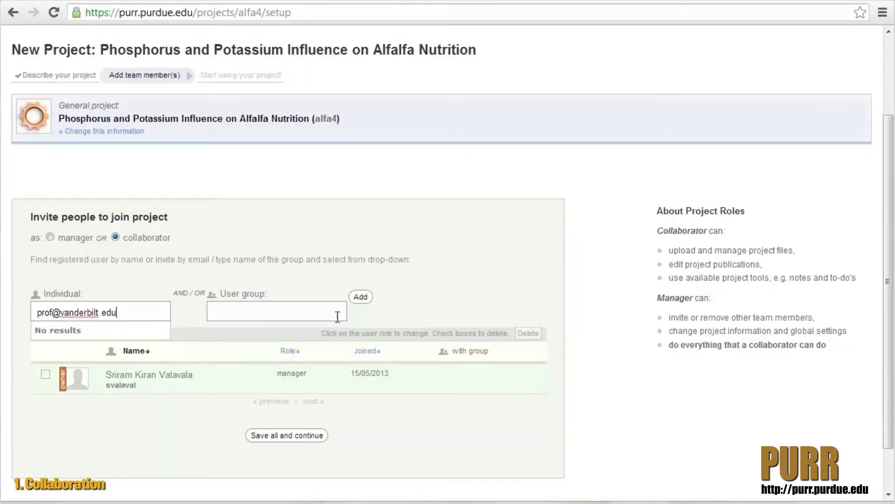
- Add the collaborator invited by e-mail to the project team
left_click(364, 302)
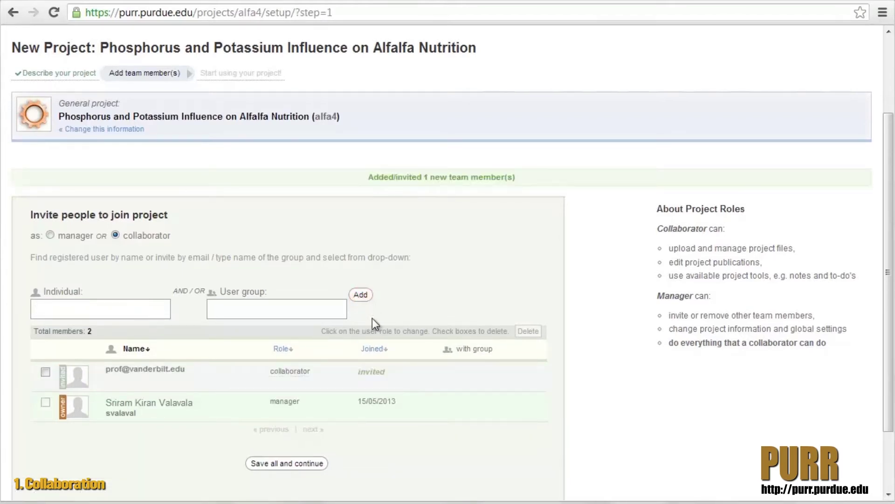
- Save the team, leave the investigator, funding agency and award budget fields blank, and finish setup
left_click(322, 464)
left_click(34, 274)
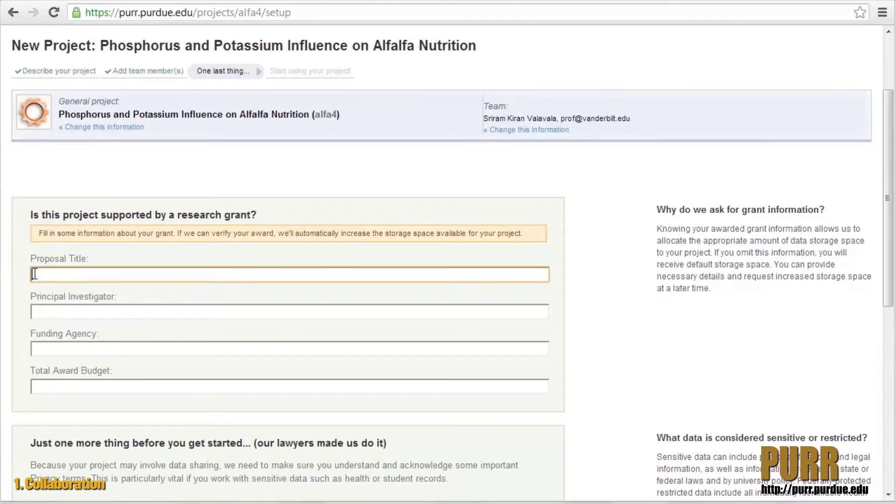
key("Tab")
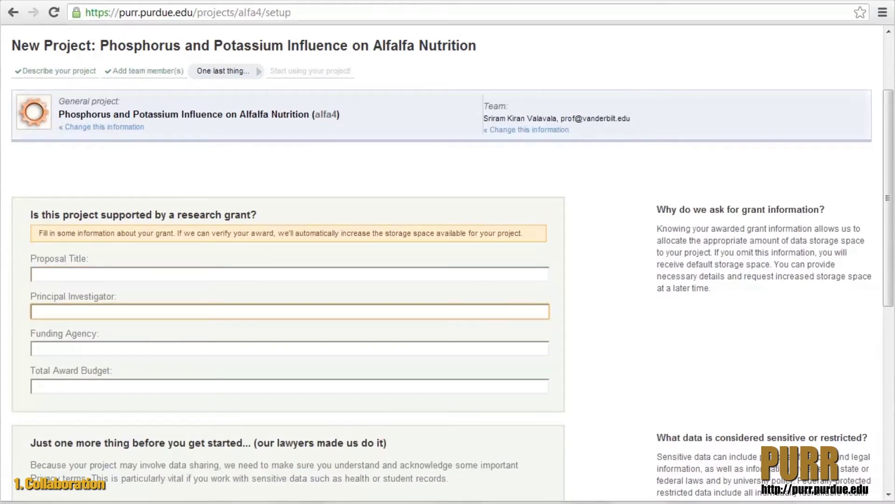
key("Tab")
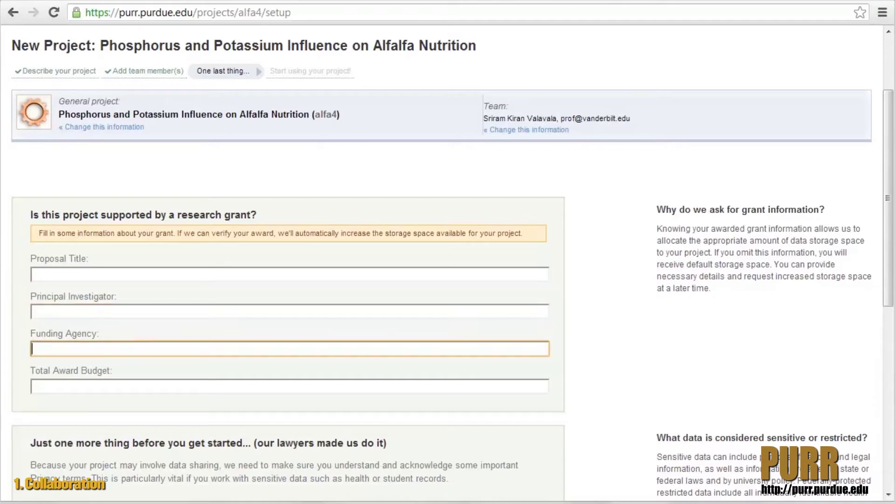
key("Tab")
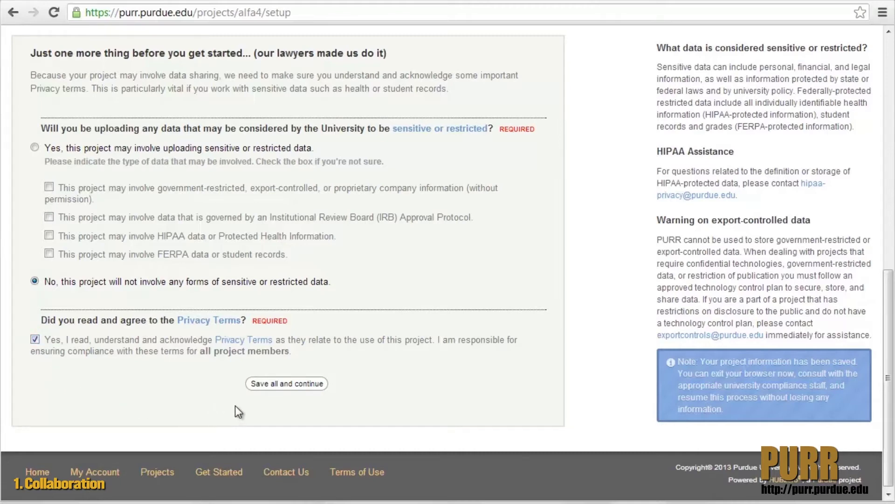
left_click(299, 384)
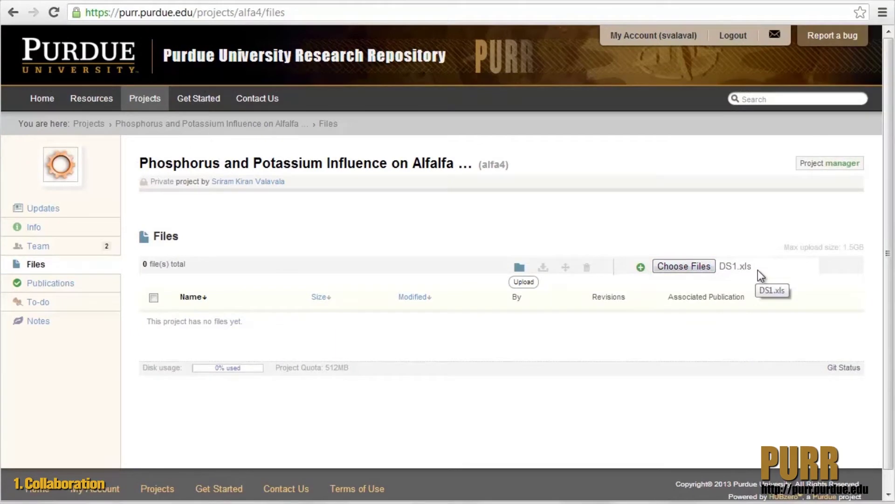
- Upload DS1.xls to the alfa4 project's files
left_click(530, 287)
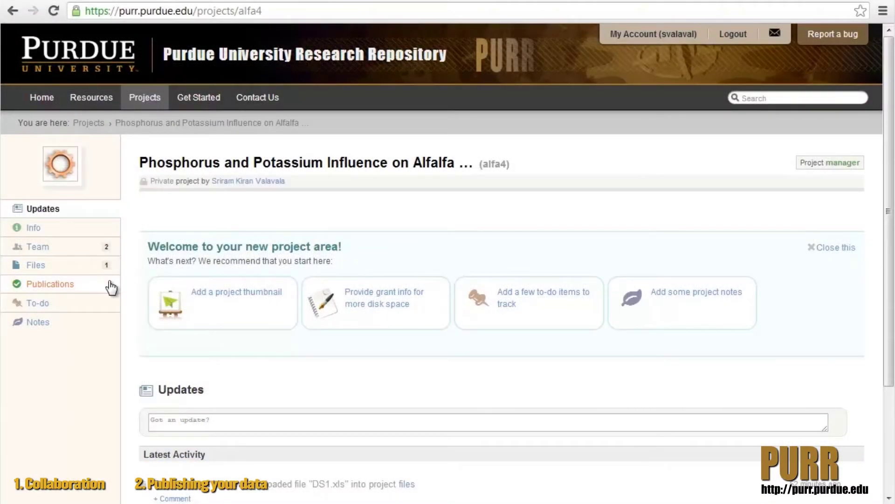
- Start a new publication from the project with DS1.xls as its primary file
left_click(89, 287)
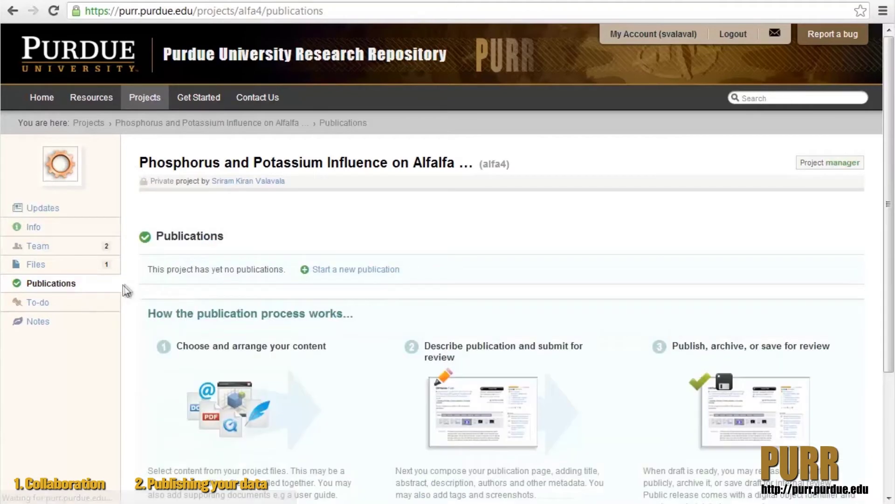
left_click(326, 273)
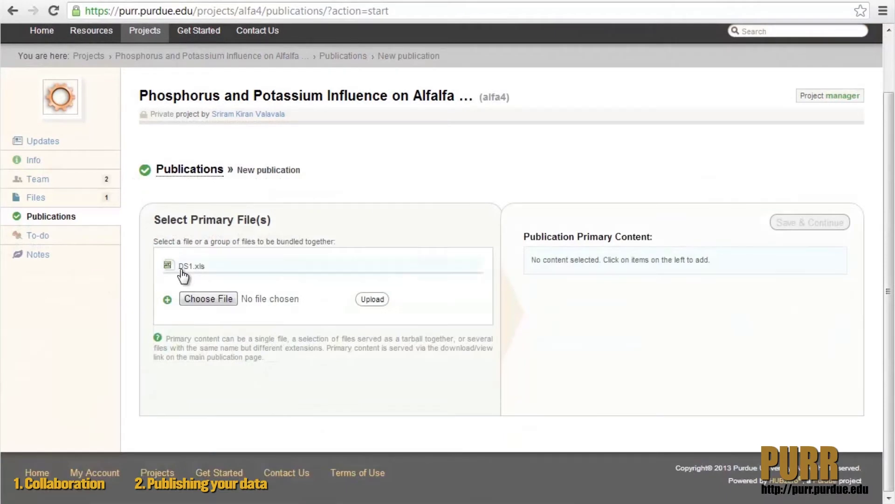
left_click(214, 272)
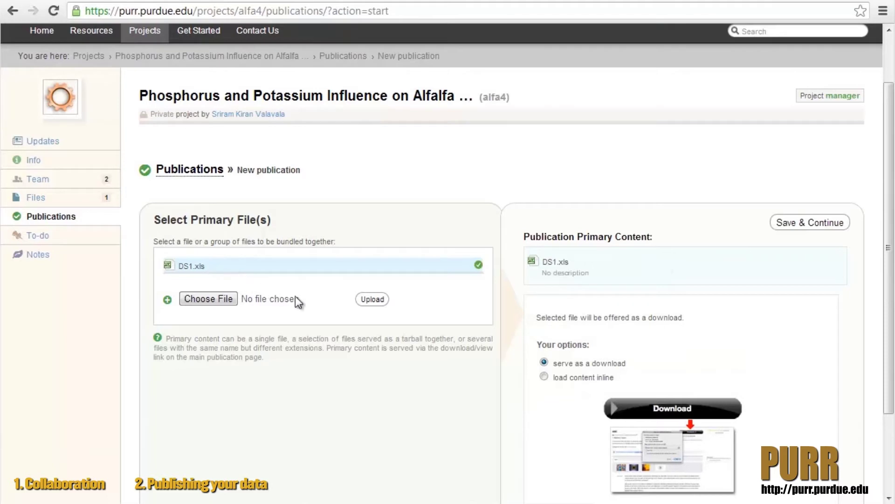
left_click(819, 224)
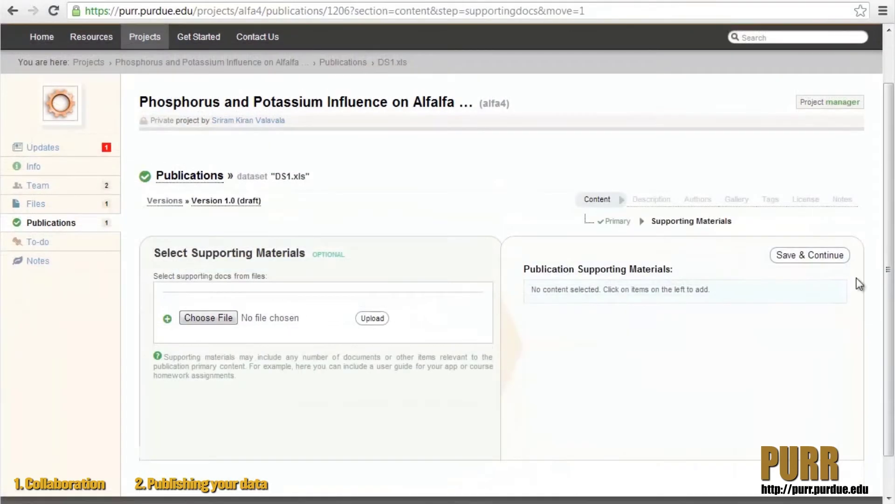
- Keep the default supporting materials, description, author and empty gallery to reach the tags step
left_click(833, 259)
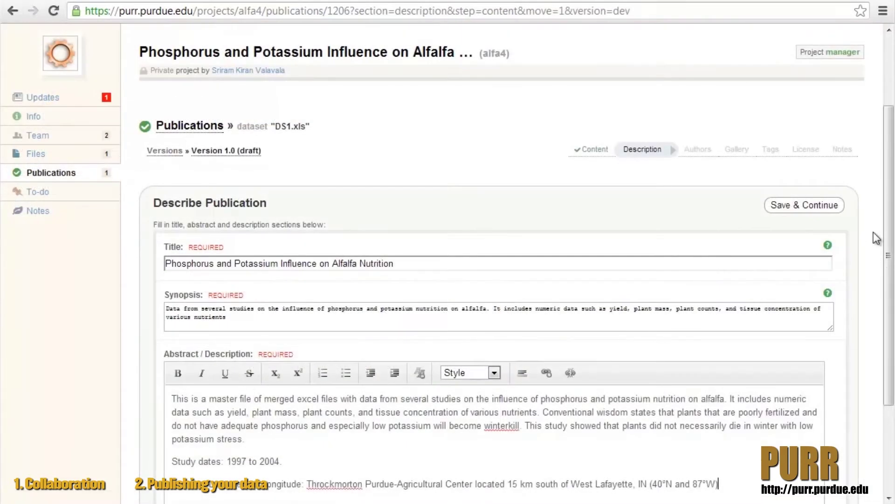
left_click(827, 211)
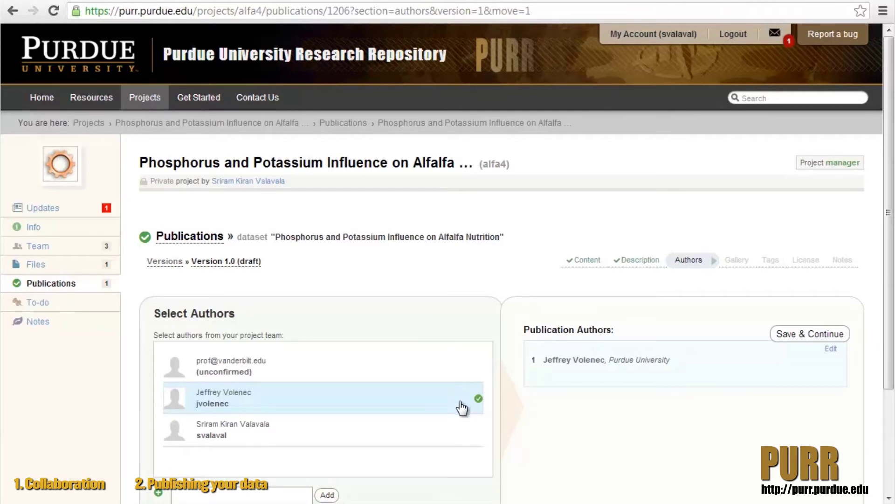
left_click(815, 334)
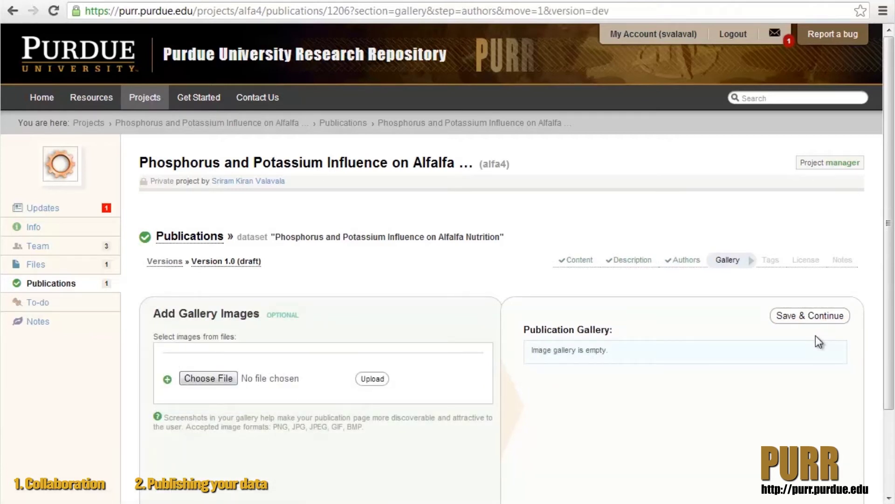
left_click(811, 317)
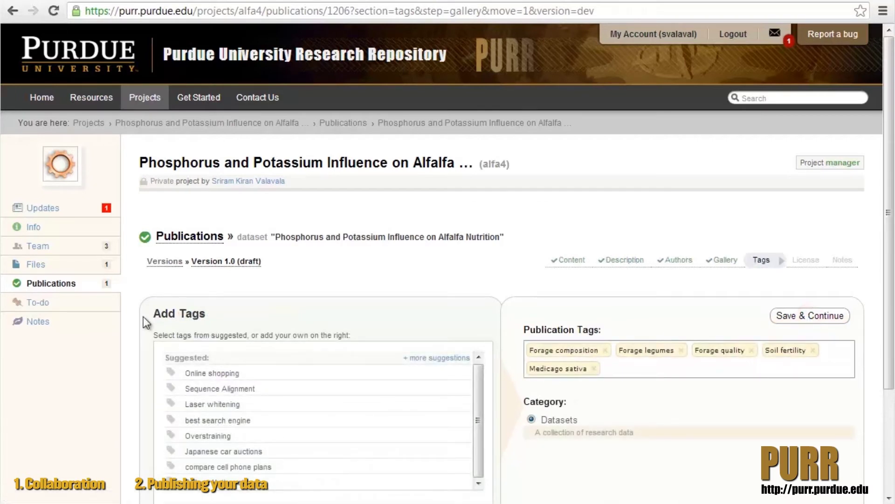
- Tag the dataset with Laser whitening and Alfalfa, then accept the CC0 license terms
left_click(203, 405)
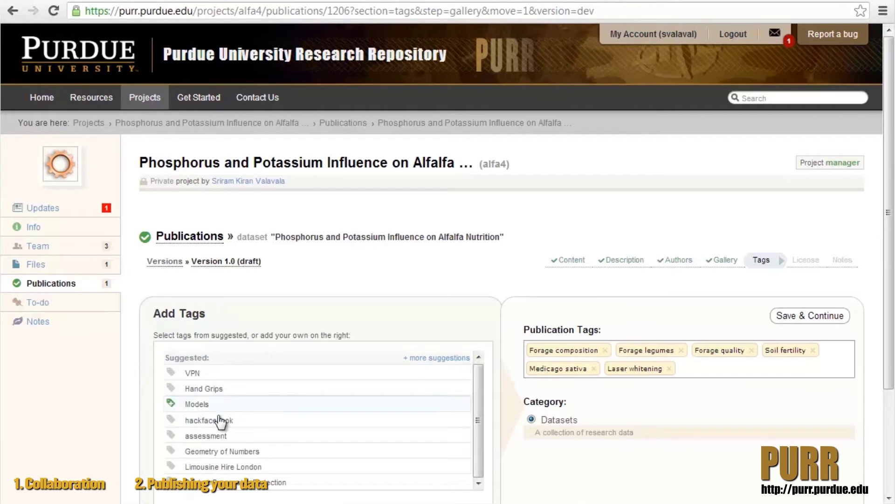
left_click(689, 370)
type("Al")
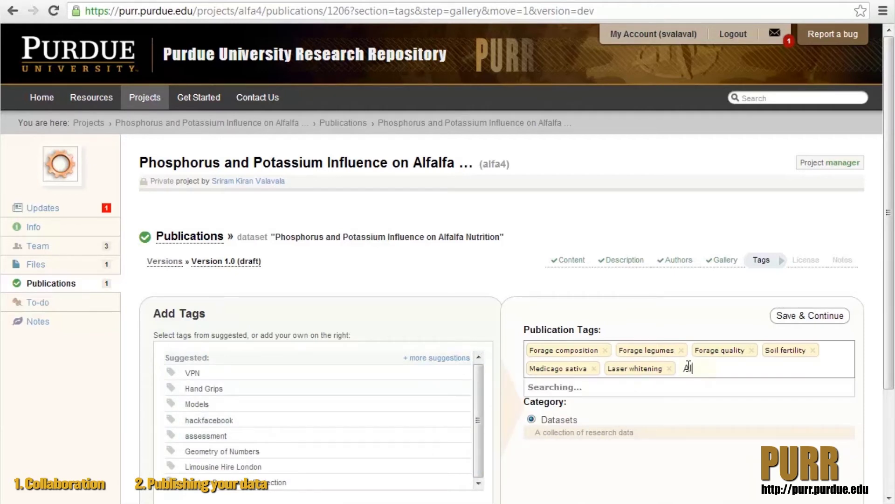
type("fal")
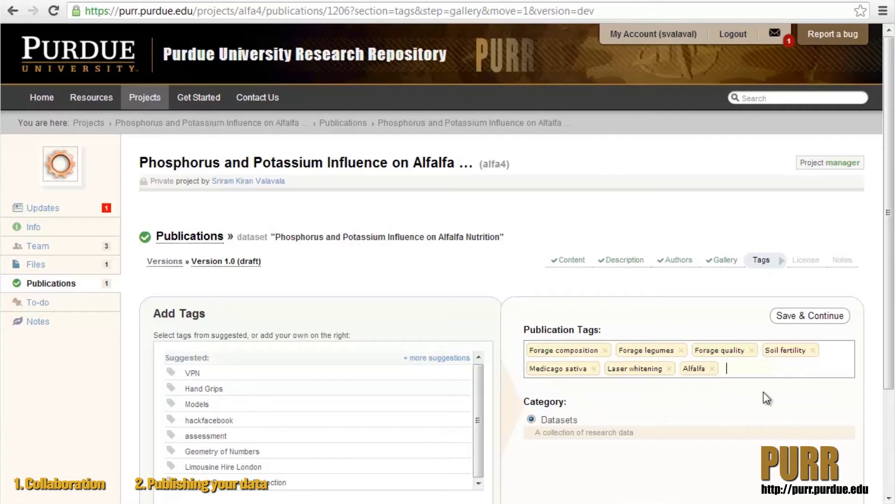
left_click(834, 317)
left_click(531, 446)
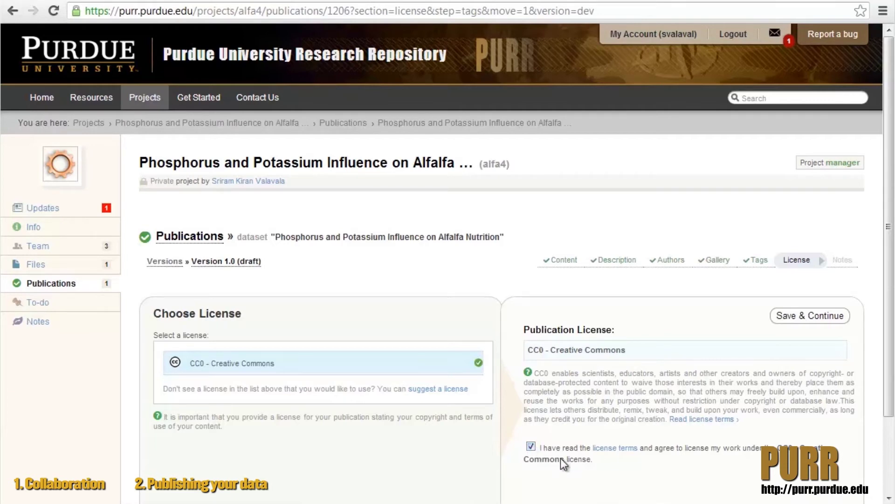
- Save the CC0 license and skip release notes to reach the Version 1.0 summary
left_click(822, 320)
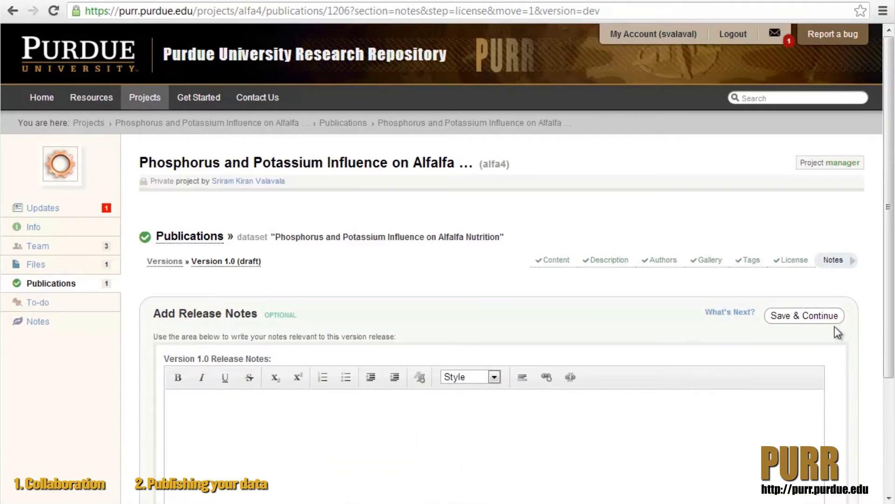
left_click(823, 320)
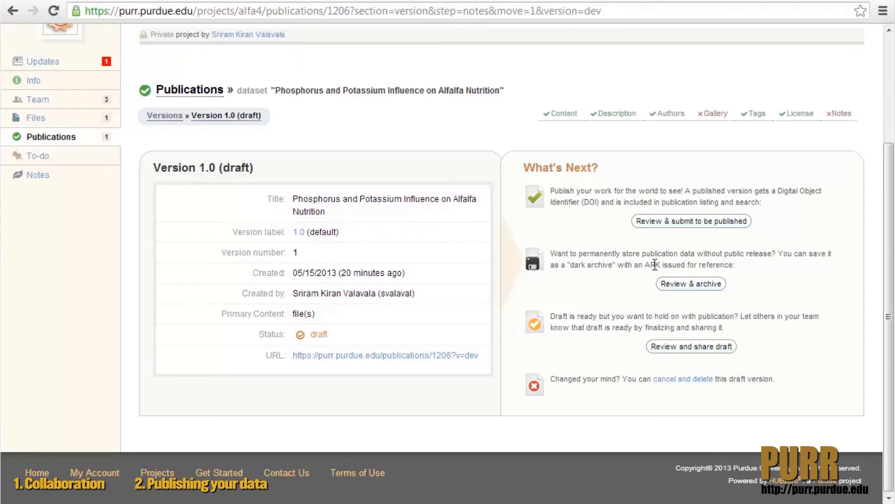
- Accept the Terms of Deposit and submit the Version 1.0 draft for publication
left_click(675, 226)
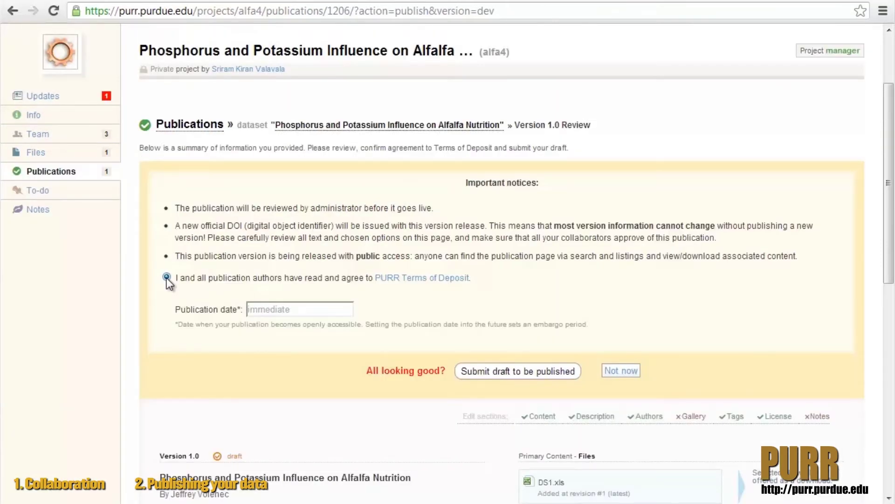
left_click(167, 277)
left_click(515, 371)
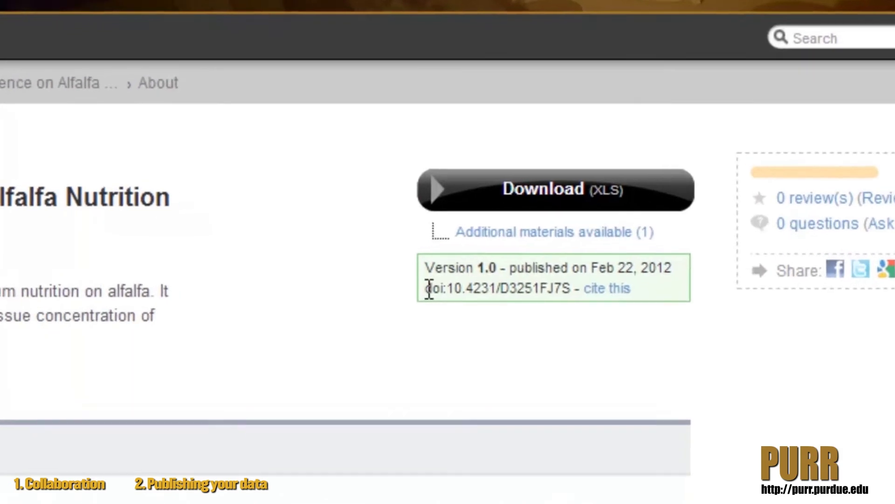
- Highlight the DOI 10.4231/D3251FJ7S, then highlight the full recommended citation under Cite this work
left_click_drag(429, 288, 536, 289)
left_click_drag(450, 366, 505, 364)
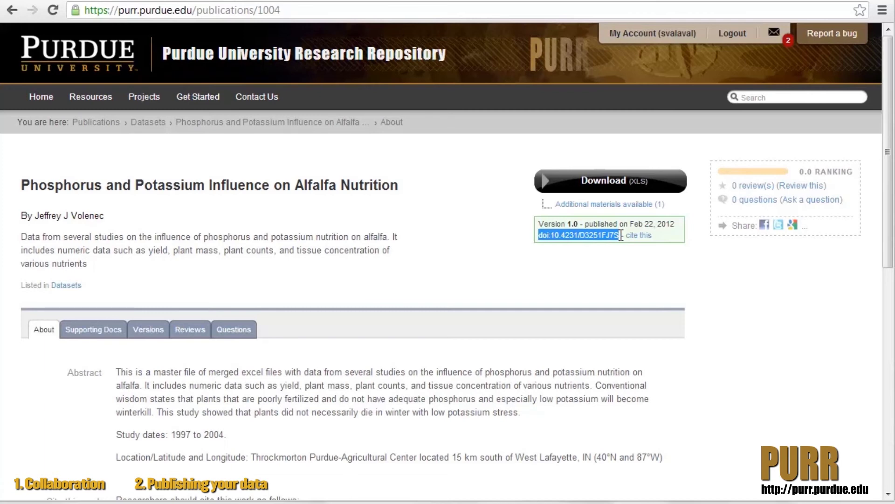
left_click(638, 235)
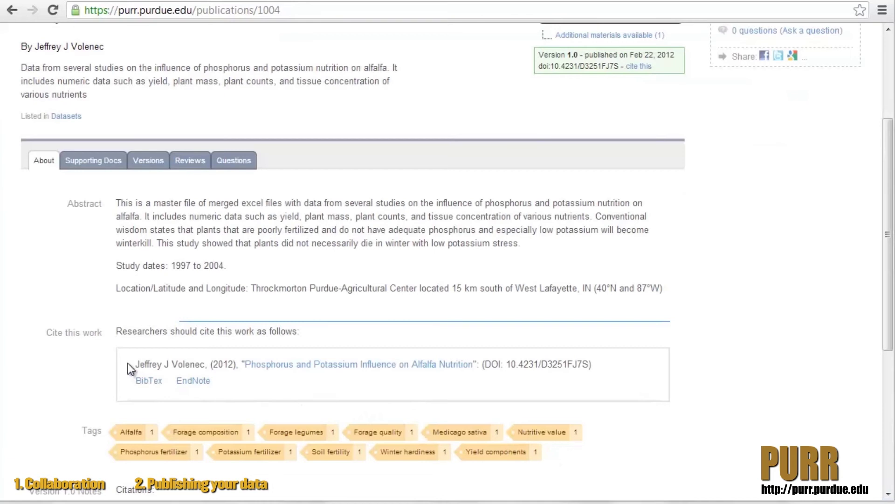
left_click_drag(135, 364, 595, 363)
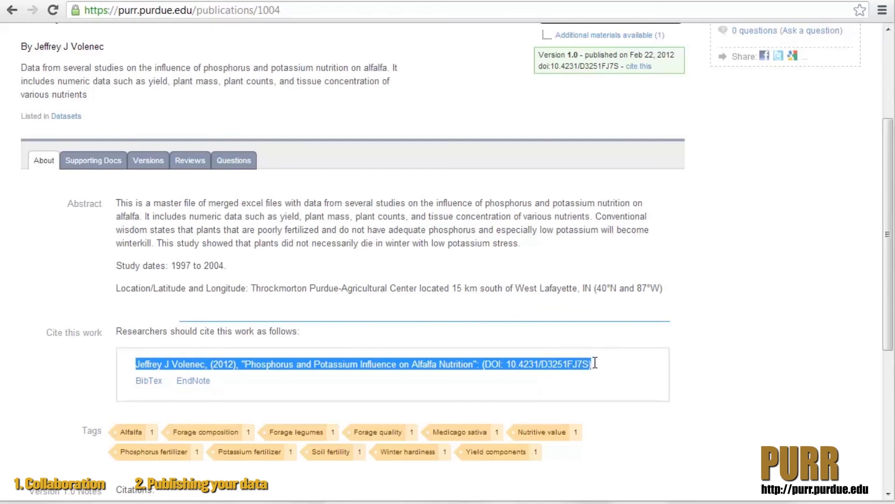